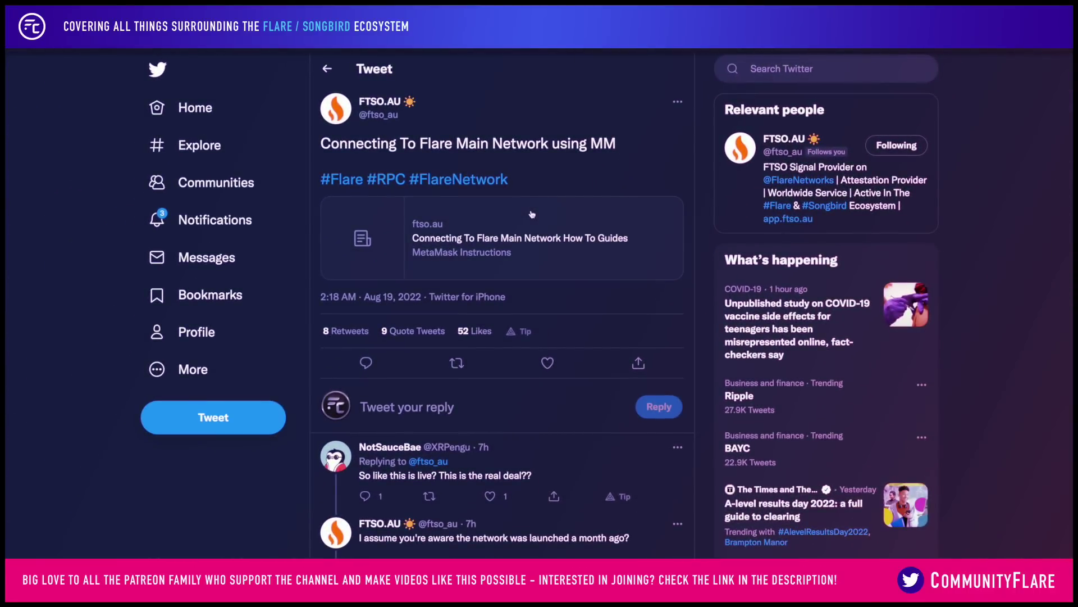
Open the FTSO AU Flare connection guide linked in the tweet.
{"action": "left_click", "coordinate": [532, 214]}
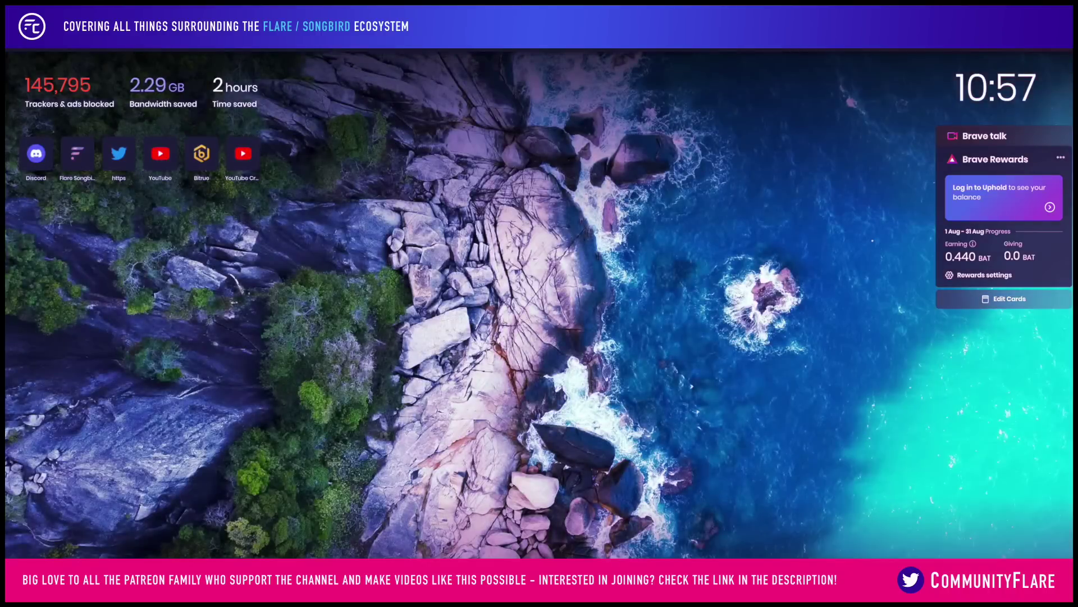
Search Google for 'metamask', then scroll the FTSO AU guide's Flare network settings.
{"action": "type", "text": "metamask"}
{"action": "key", "text": "Return"}
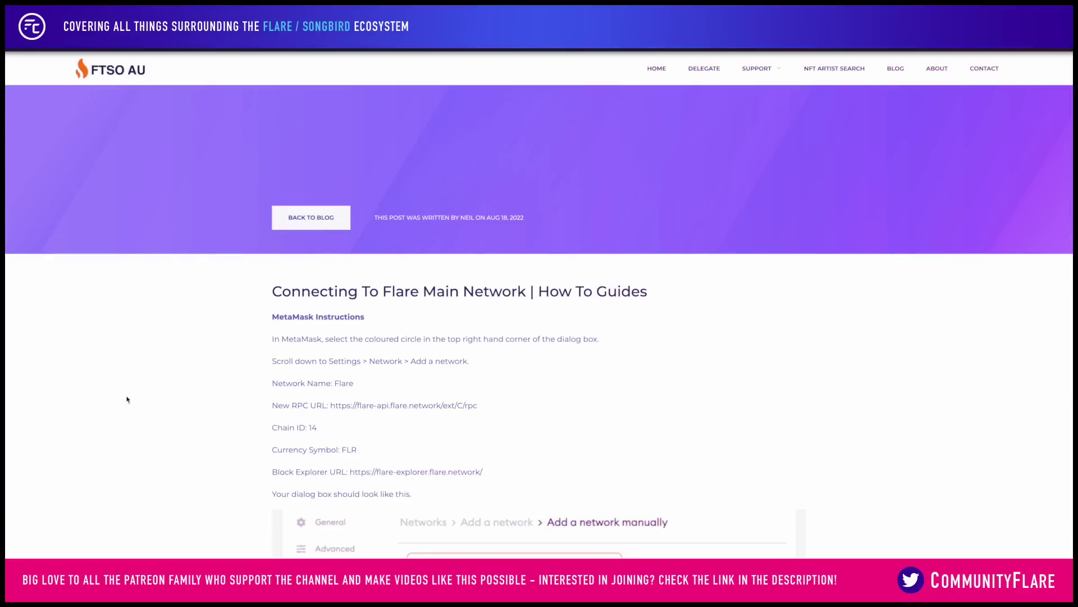
{"action": "scroll", "coordinate": [149, 393], "scroll_direction": "down", "scroll_amount": 3}
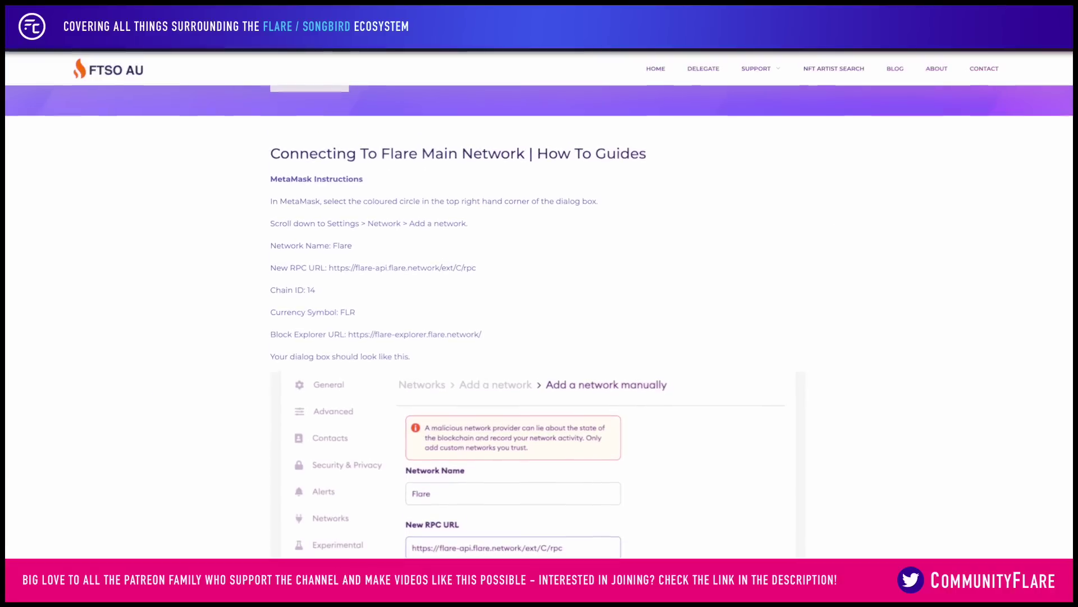
Open the MetaMask wallet on Songbird and show its Networks dropdown.
{"action": "left_click", "coordinate": [905, 67]}
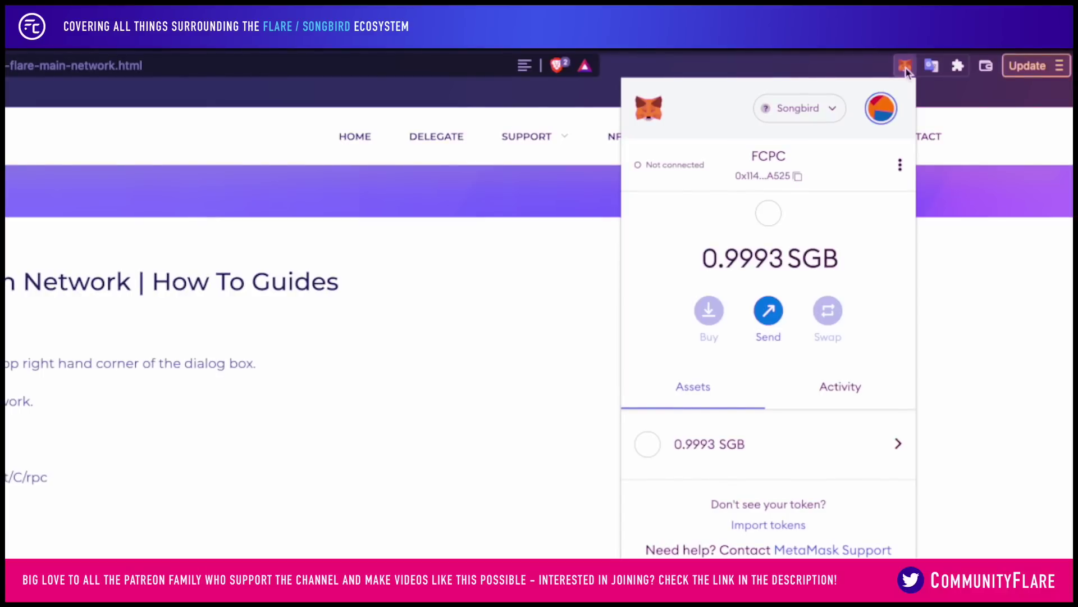
{"action": "left_click", "coordinate": [812, 110]}
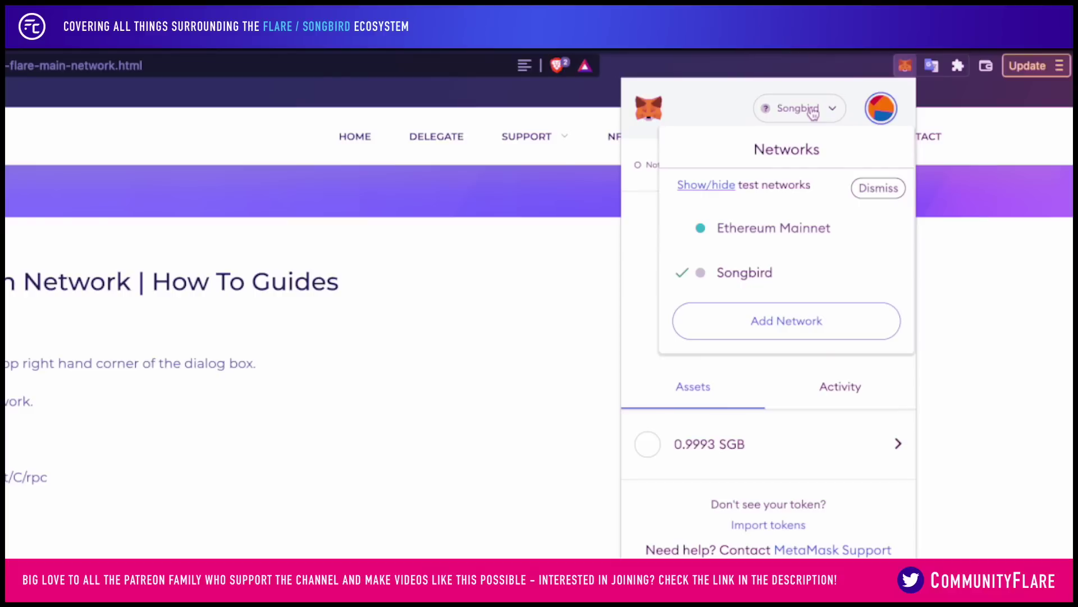
Add 'Flare Network' with RPC flare-api.flare.network/ext/C/rpc, chain ID 14, symbol FLR, and flare-explorer URL.
{"action": "left_click", "coordinate": [758, 327]}
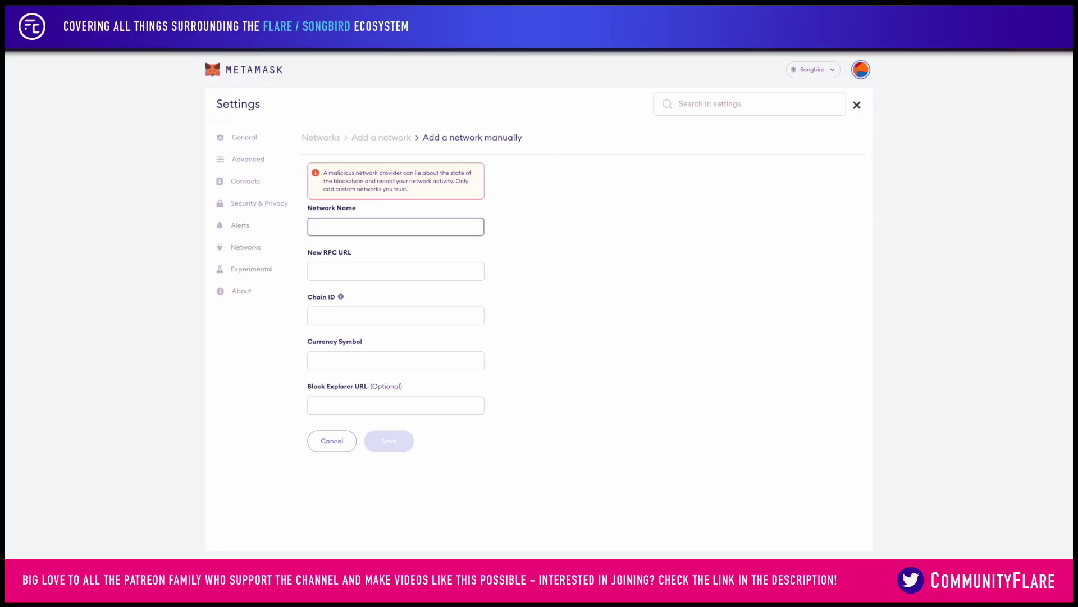
{"action": "type", "text": "Flare Networkhttps://flare-api.flare.network/ext/C/rpc"}
{"action": "key", "text": "Tab"}
{"action": "type", "text": "14"}
{"action": "left_click", "coordinate": [359, 360]}
{"action": "type", "text": "FLR"}
{"action": "left_click", "coordinate": [355, 405]}
{"action": "type", "text": "https://flare-explorer.flare.network/"}
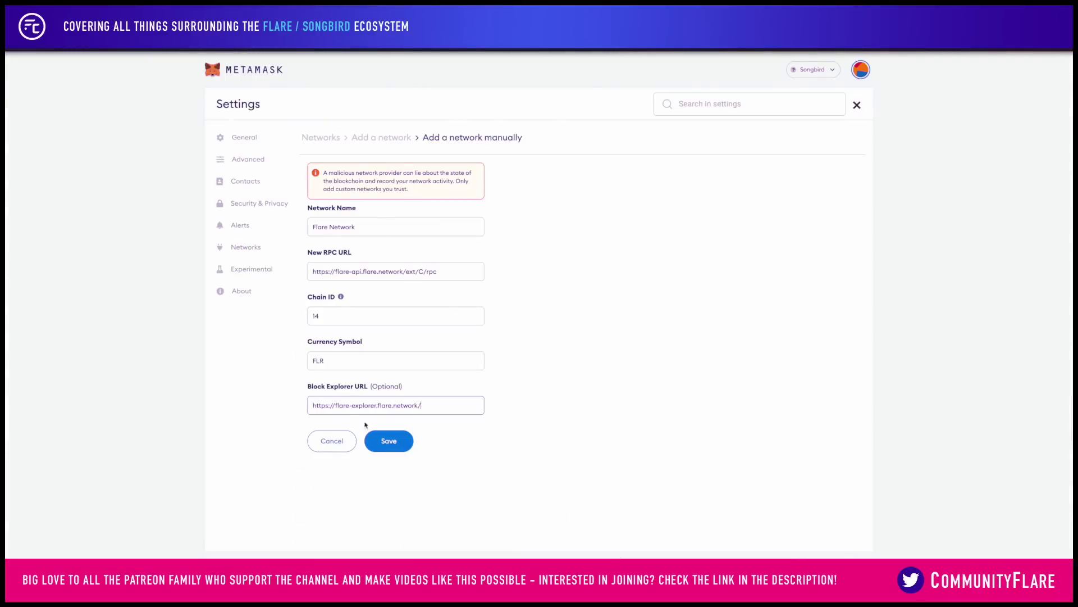
{"action": "left_click", "coordinate": [389, 441]}
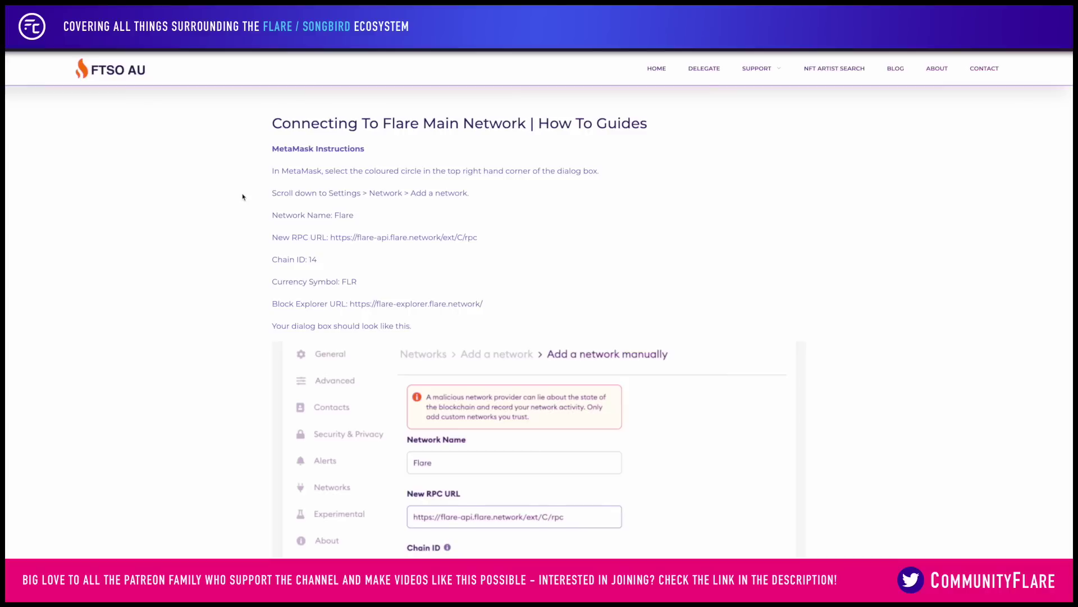
Scroll to the guide's Importing WFLR section and select the WFLR contract address.
{"action": "scroll", "coordinate": [243, 197], "scroll_direction": "down", "scroll_amount": 10}
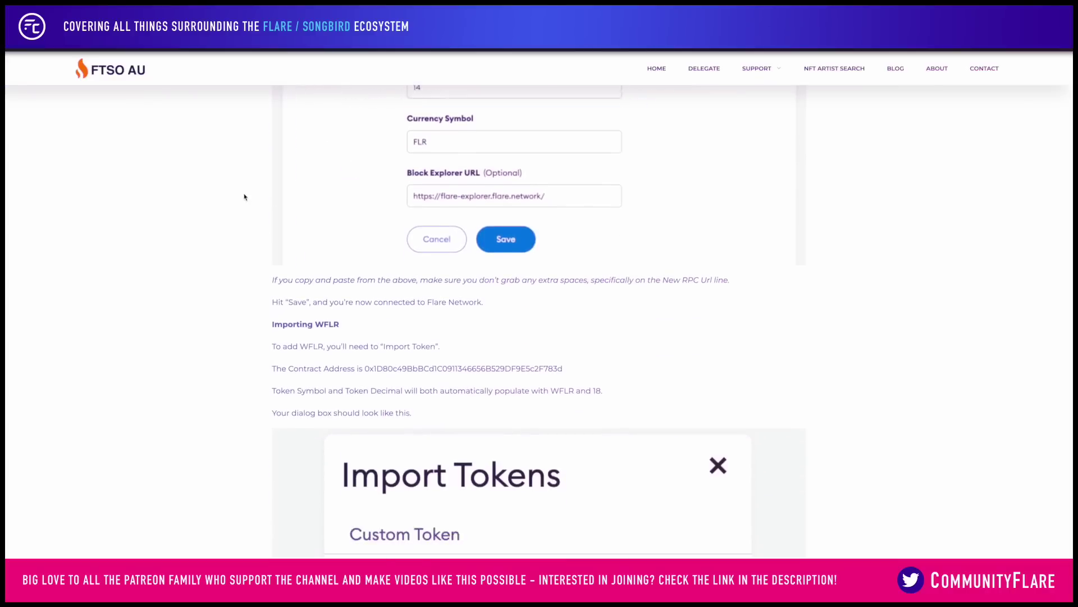
{"action": "scroll", "coordinate": [244, 197], "scroll_direction": "down", "scroll_amount": 1}
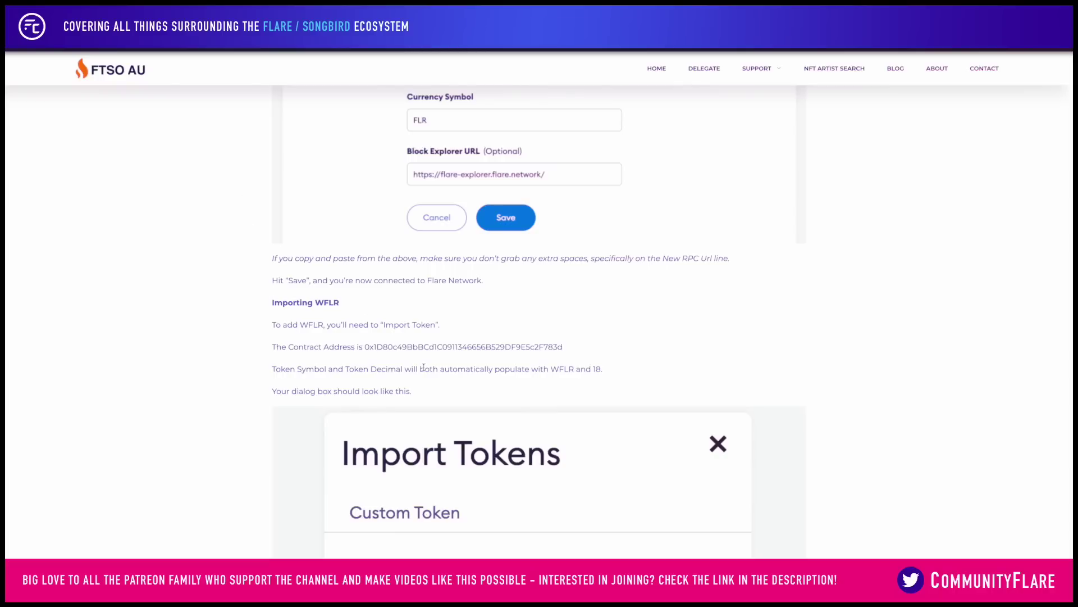
{"action": "double_click", "coordinate": [449, 348]}
{"action": "key", "text": "ctrl+c"}
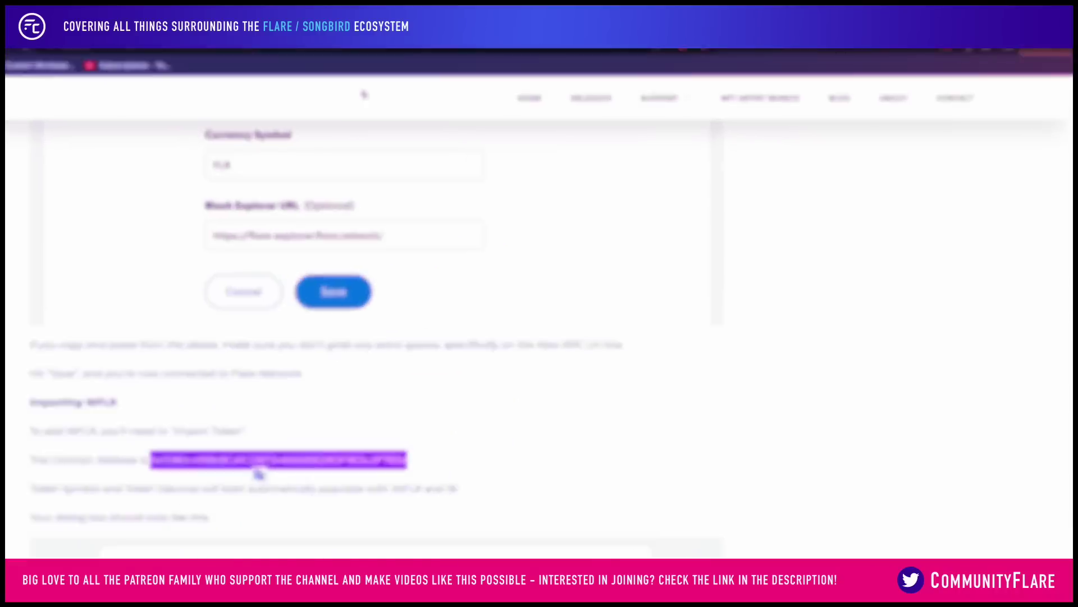
Import WFLR as a custom token from its pasted contract address and return to assets.
{"action": "left_click", "coordinate": [910, 69]}
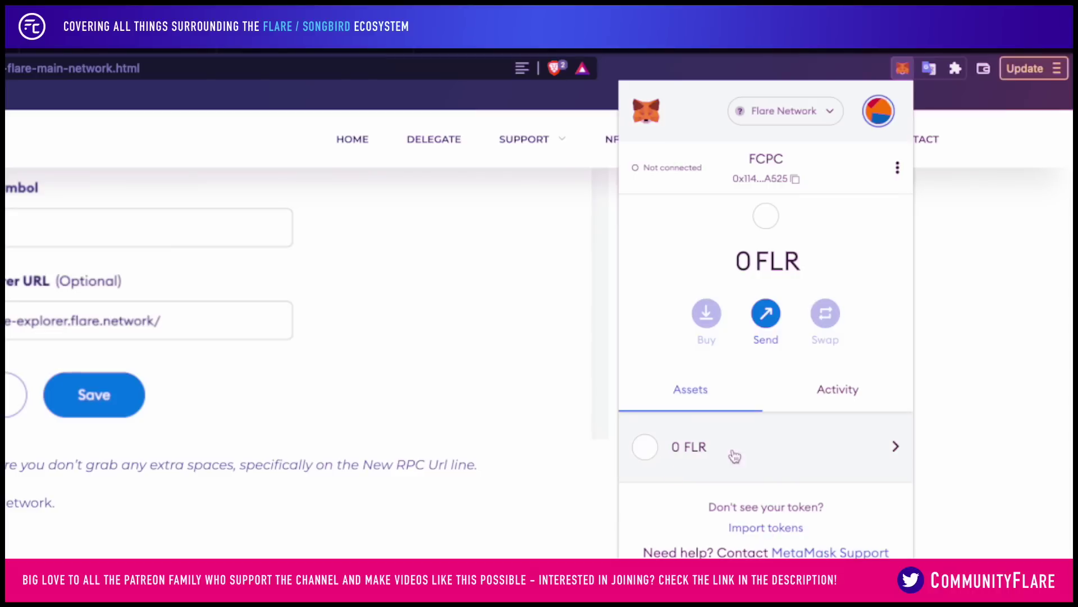
{"action": "left_click", "coordinate": [769, 531]}
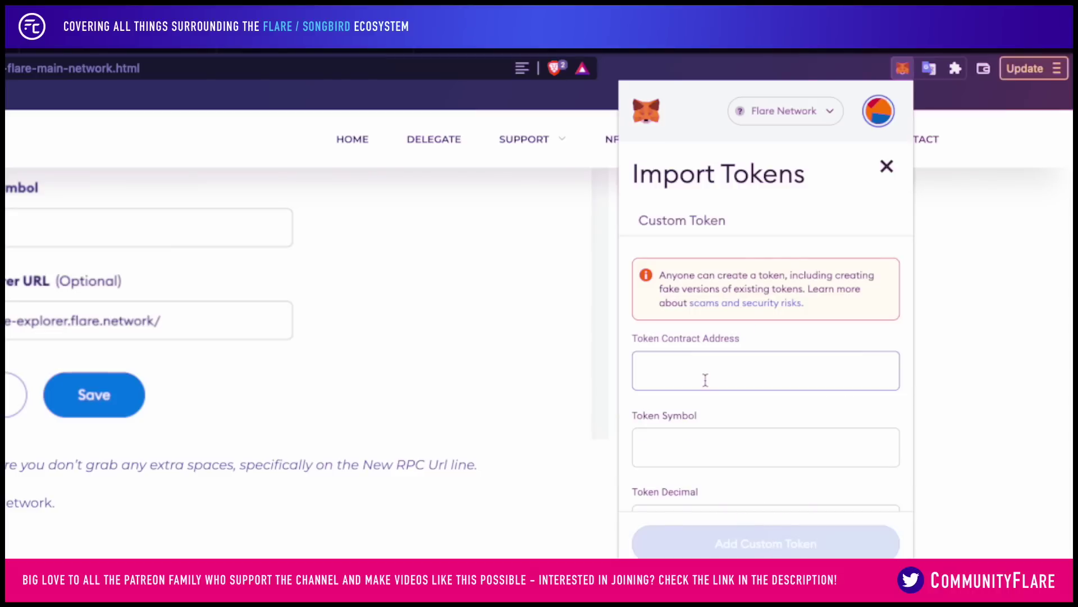
{"action": "key", "text": "ctrl+v"}
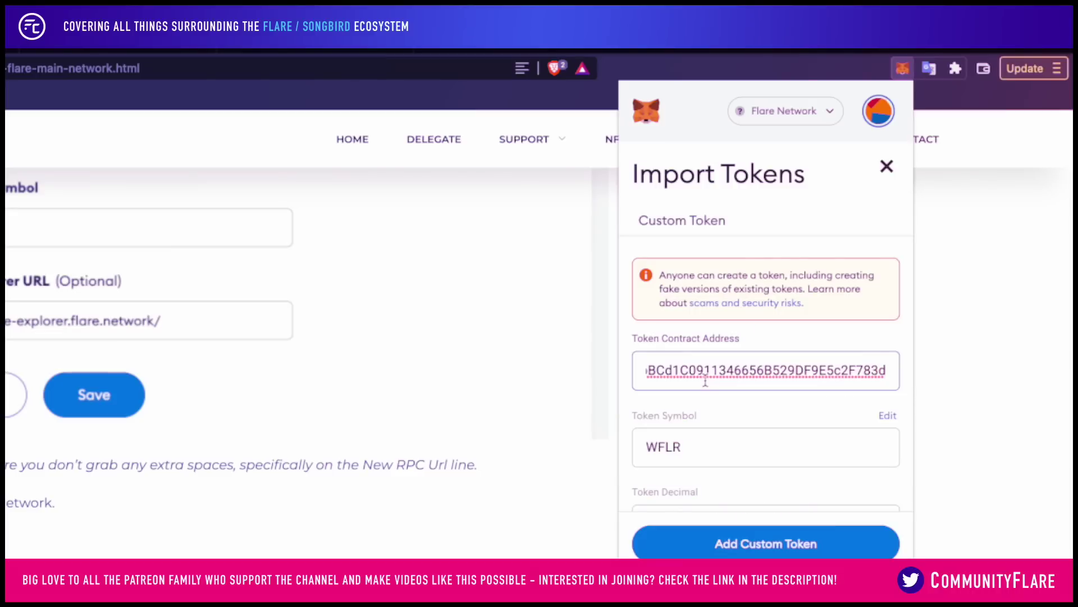
{"action": "scroll", "coordinate": [712, 392], "scroll_direction": "down", "scroll_amount": 2}
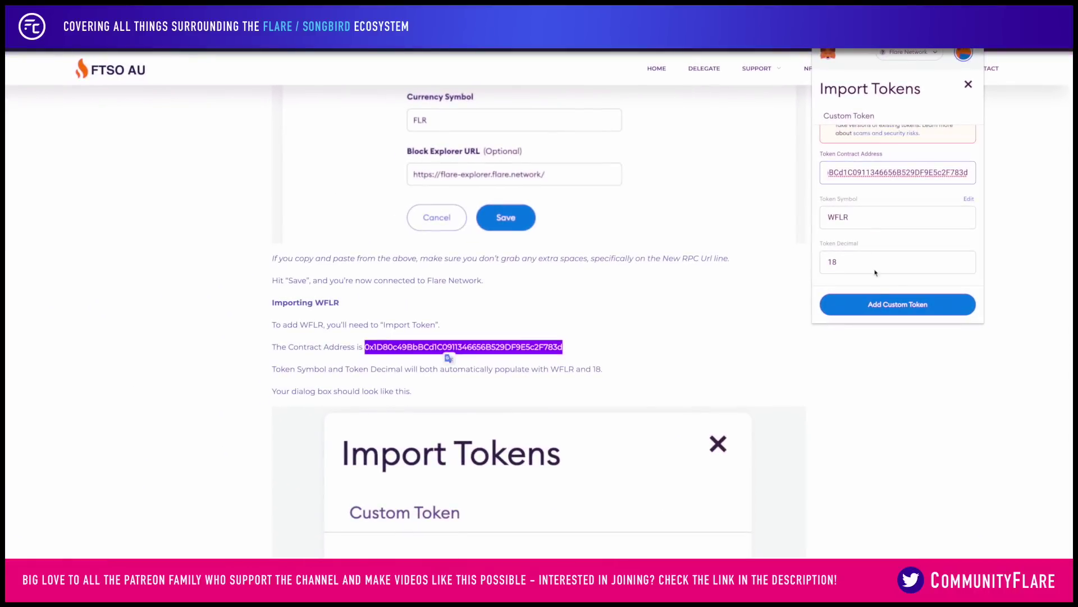
{"action": "left_click", "coordinate": [880, 307]}
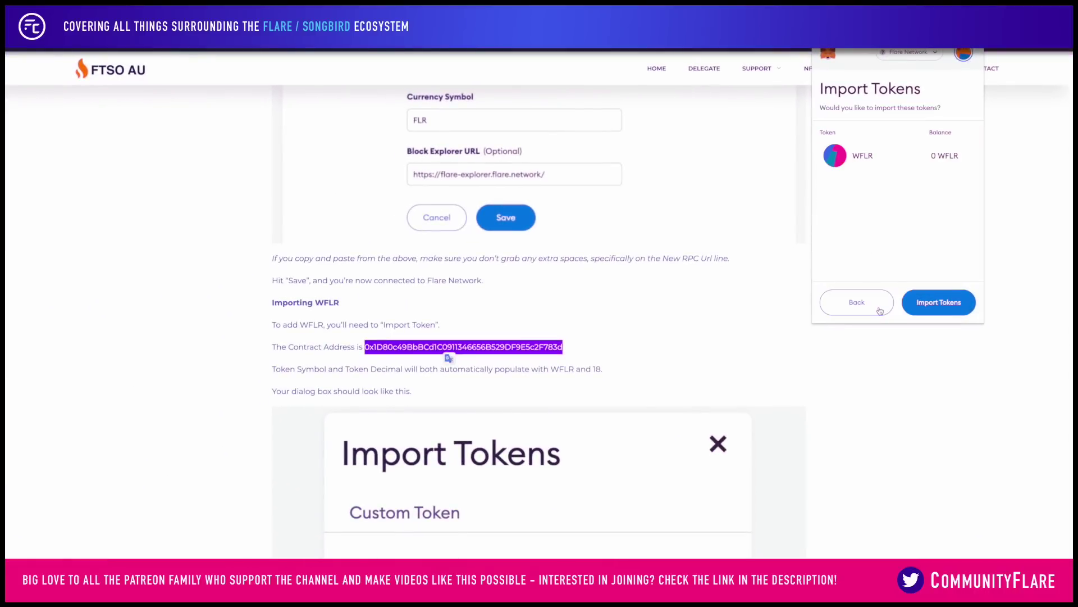
{"action": "left_click", "coordinate": [940, 307]}
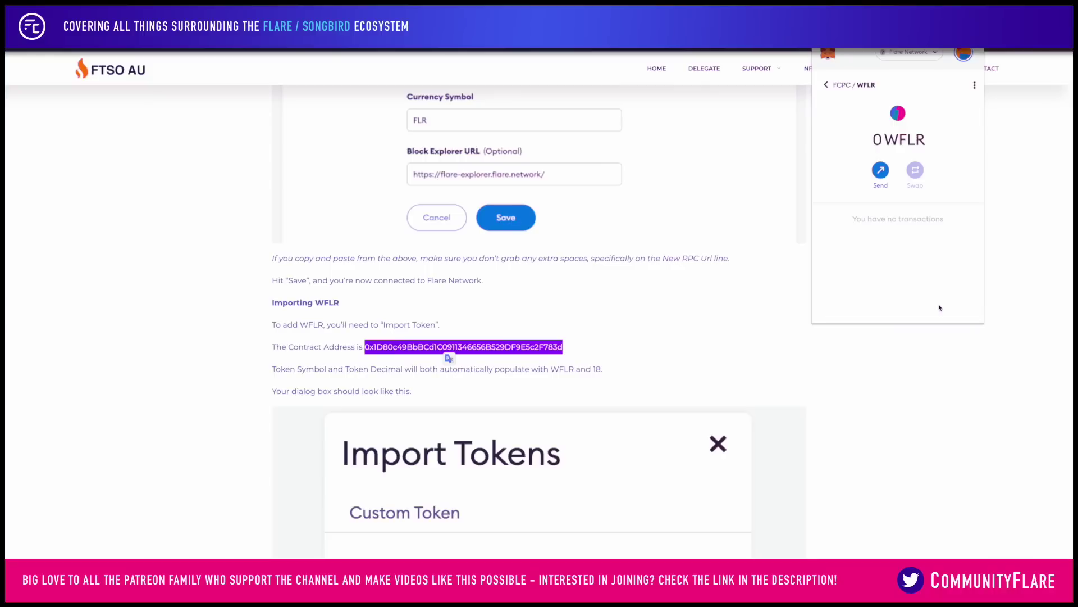
{"action": "left_click", "coordinate": [826, 84]}
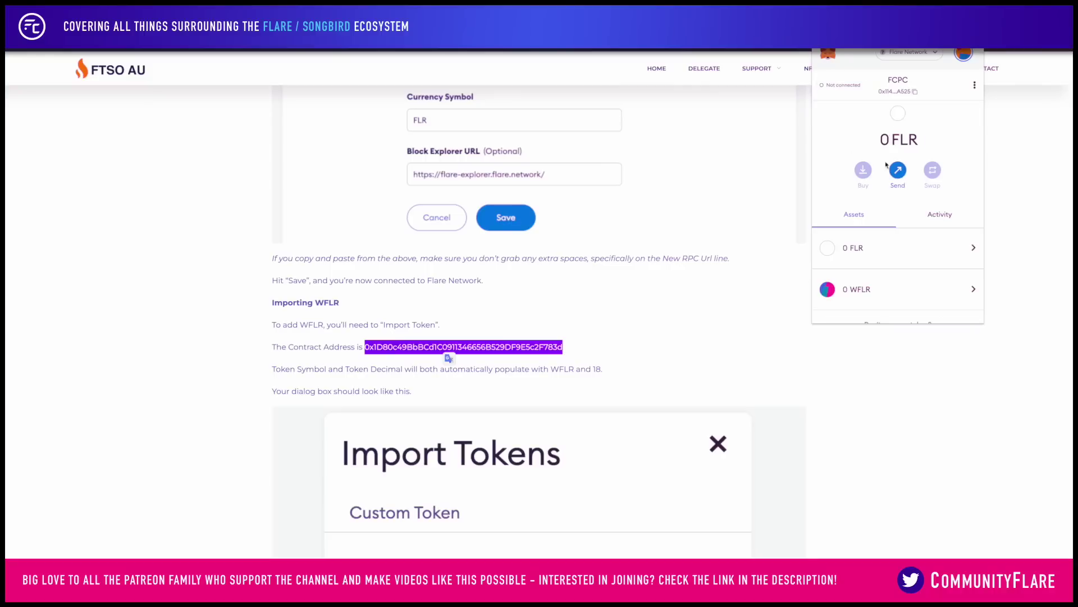
Scroll the Flare Launch Details post down past the Trail of Bits audit to Observation Mode.
{"action": "scroll", "coordinate": [896, 194], "scroll_direction": "down", "scroll_amount": 1}
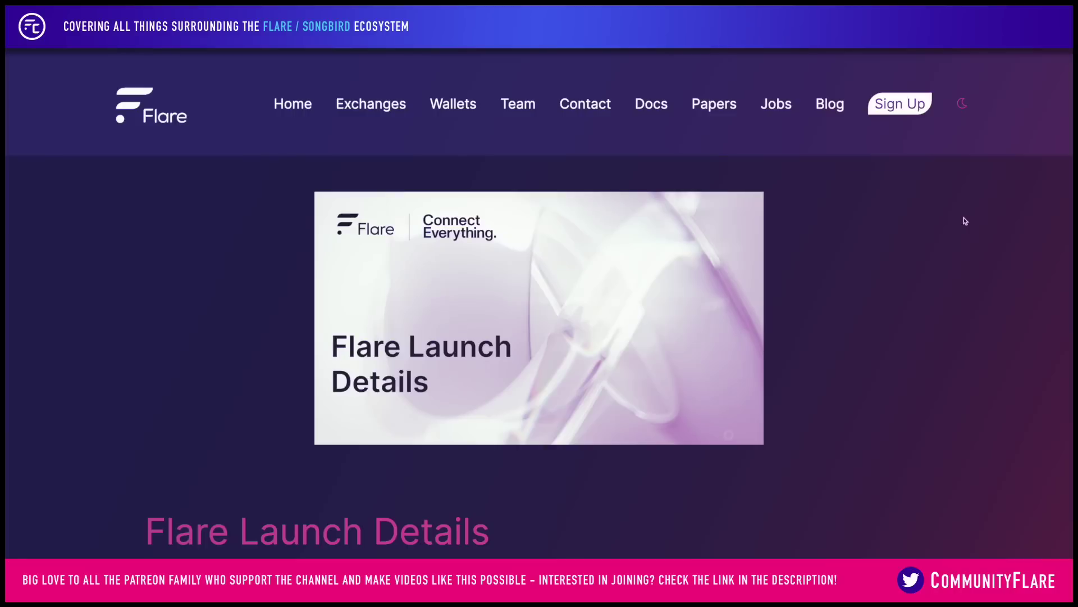
{"action": "scroll", "coordinate": [965, 221], "scroll_direction": "down", "scroll_amount": 5}
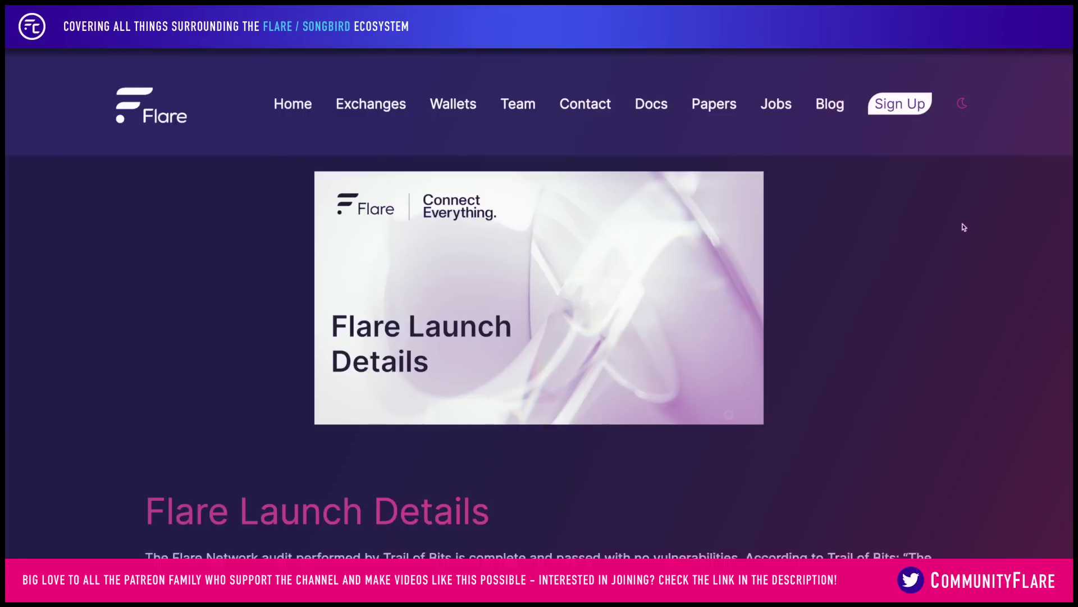
{"action": "scroll", "coordinate": [964, 227], "scroll_direction": "down", "scroll_amount": 1}
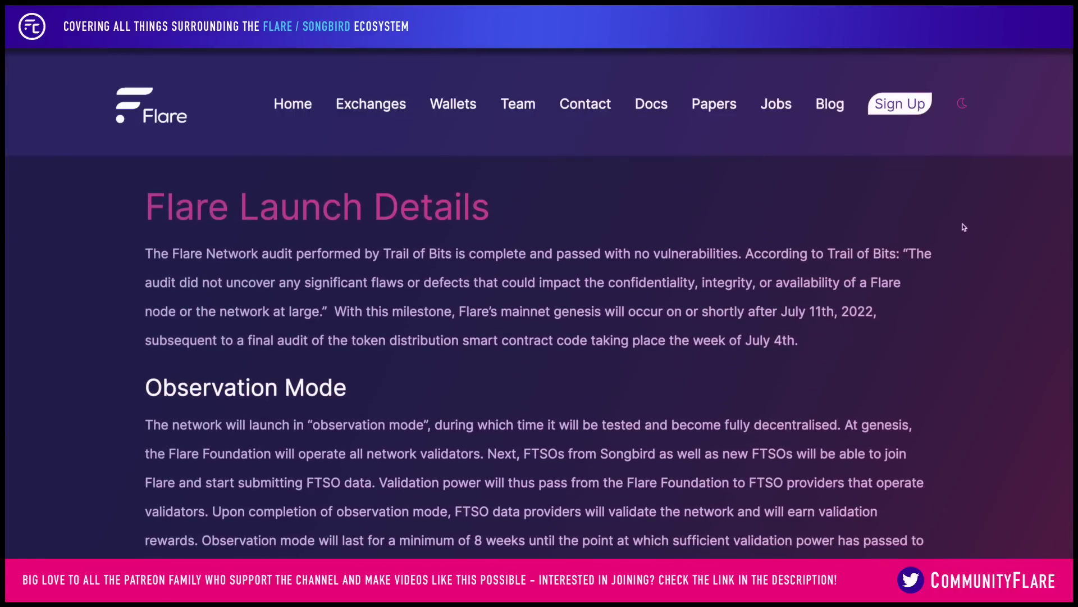
{"action": "scroll", "coordinate": [965, 227], "scroll_direction": "down", "scroll_amount": 1}
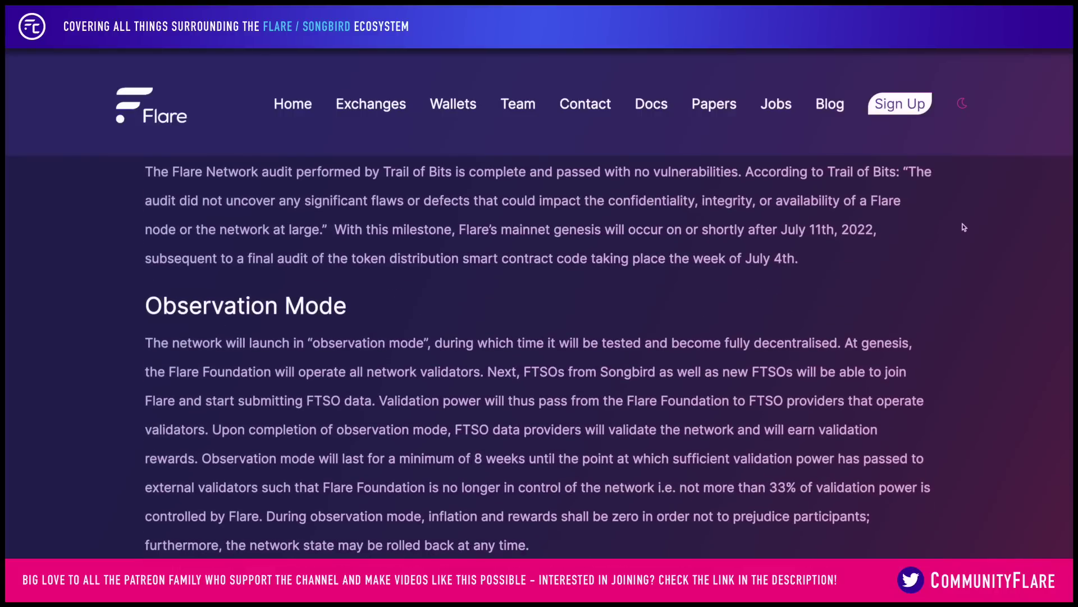